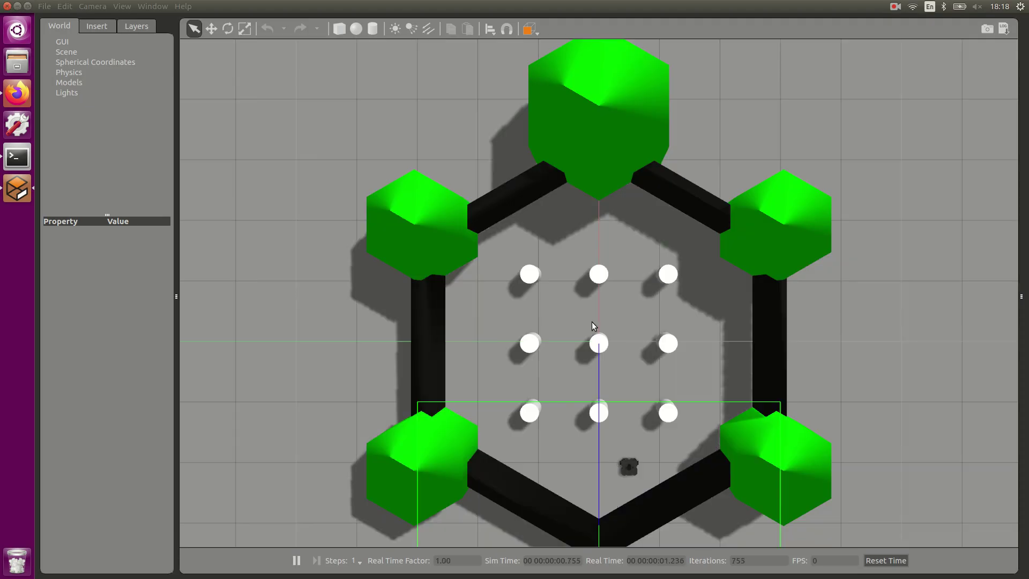
Examine the robot near the hexagonal arena's corner up close in the 3D world
left_click_drag(652, 455, 586, 347)
scroll(574, 351, "up", 10)
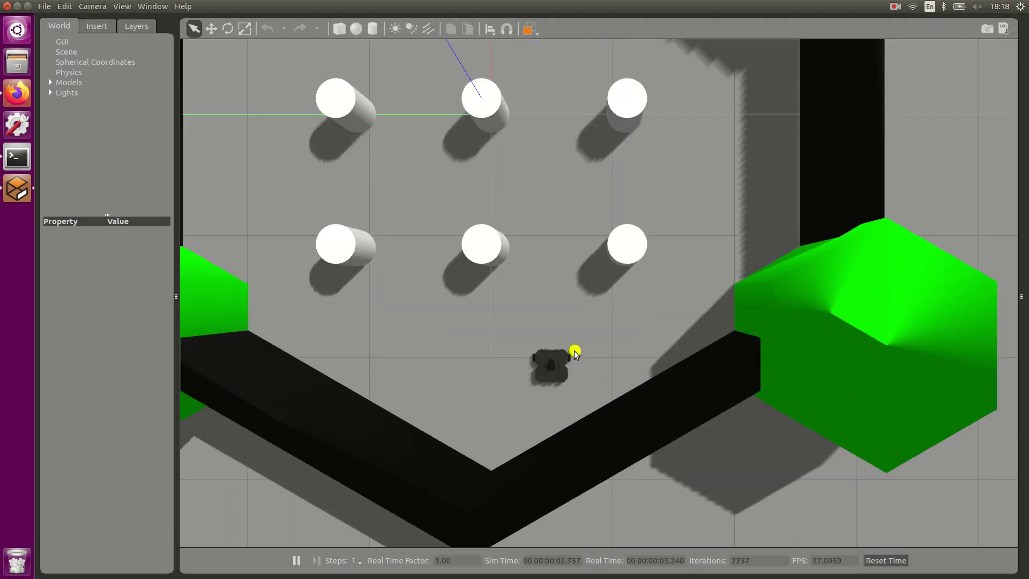
mouse_move(591, 357)
middle_mouse_down()
mouse_move(678, 321)
mouse_move(632, 354)
mouse_move(643, 273)
mouse_move(718, 234)
mouse_move(724, 280)
mouse_move(707, 209)
mouse_move(698, 221)
mouse_move(689, 410)
mouse_move(746, 391)
mouse_move(777, 397)
mouse_move(762, 411)
mouse_move(821, 392)
mouse_move(761, 458)
middle_mouse_up()
scroll(718, 233, "up", 5)
scroll(689, 391, "up", 2)
mouse_move(683, 490)
middle_mouse_down()
mouse_move(748, 473)
mouse_move(620, 472)
middle_mouse_up()
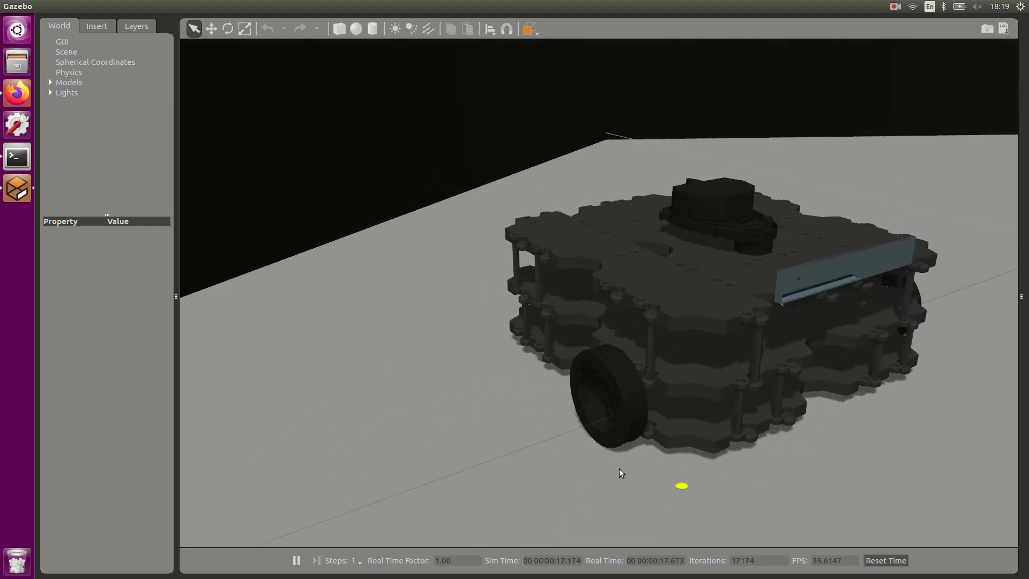
Restore the default home view of the whole arena
left_click(530, 30)
left_click(597, 53)
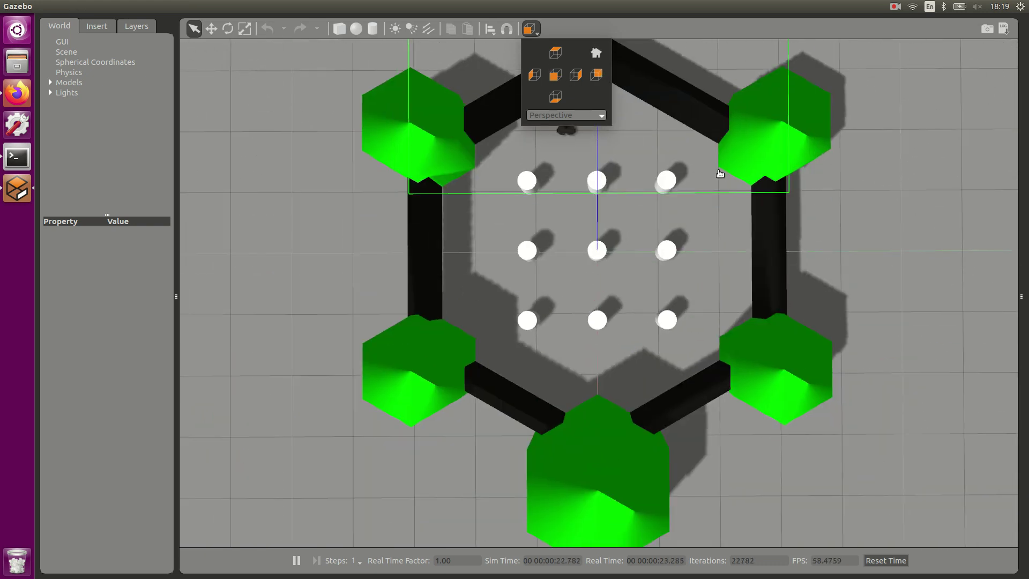
left_click(852, 259)
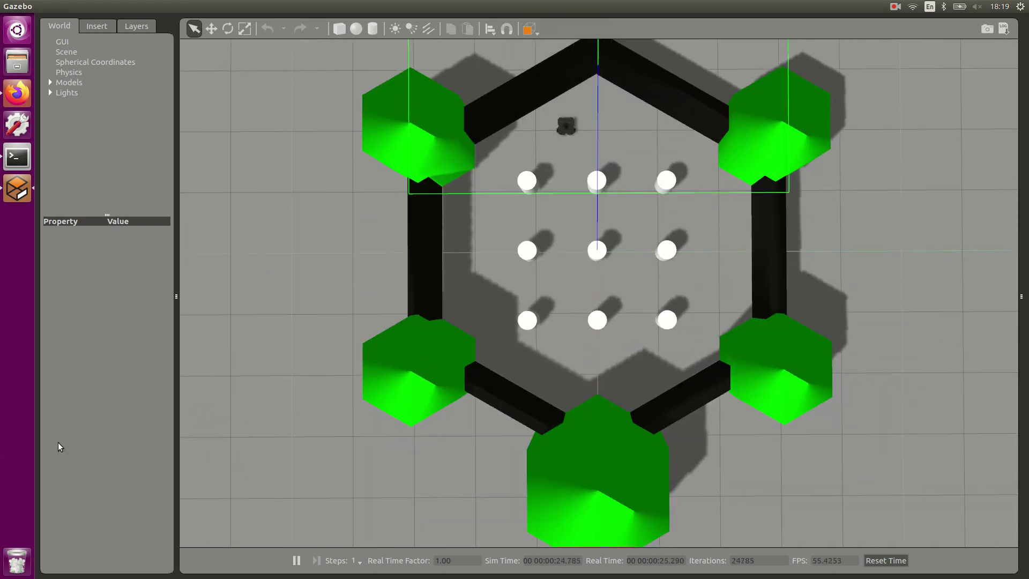
In the terminal's third session, run export TURTLEBOT3_MODEL=waffle and rerun the previous launch command that opens RViz
left_click(16, 157)
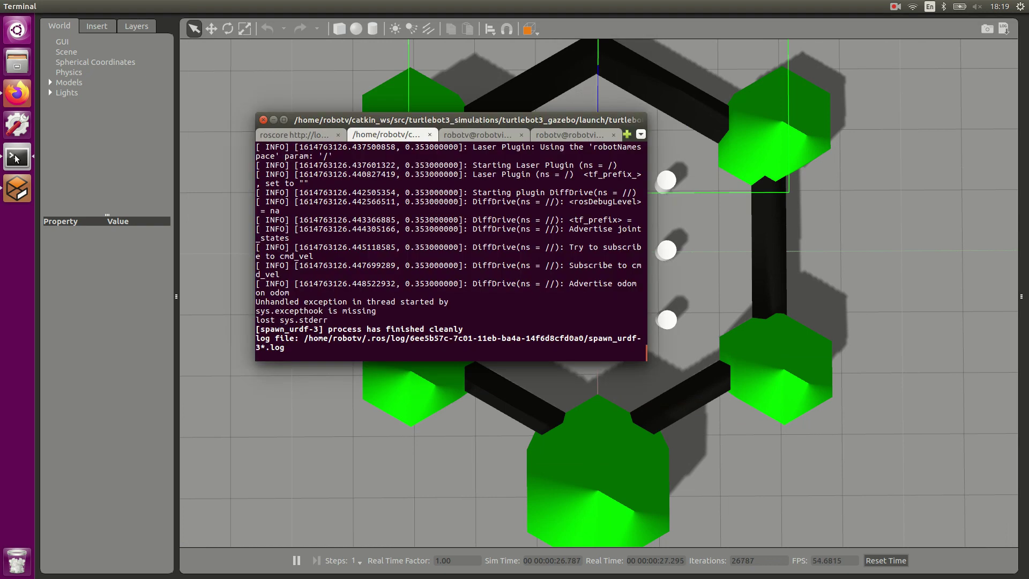
left_click(476, 135)
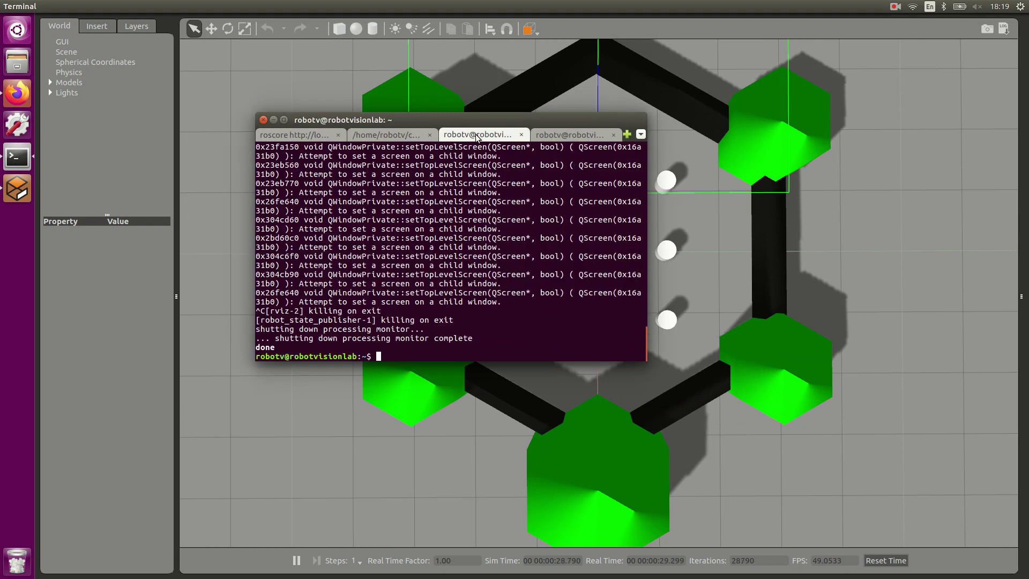
type("export TURTLEBOT3_MODEL=waffle")
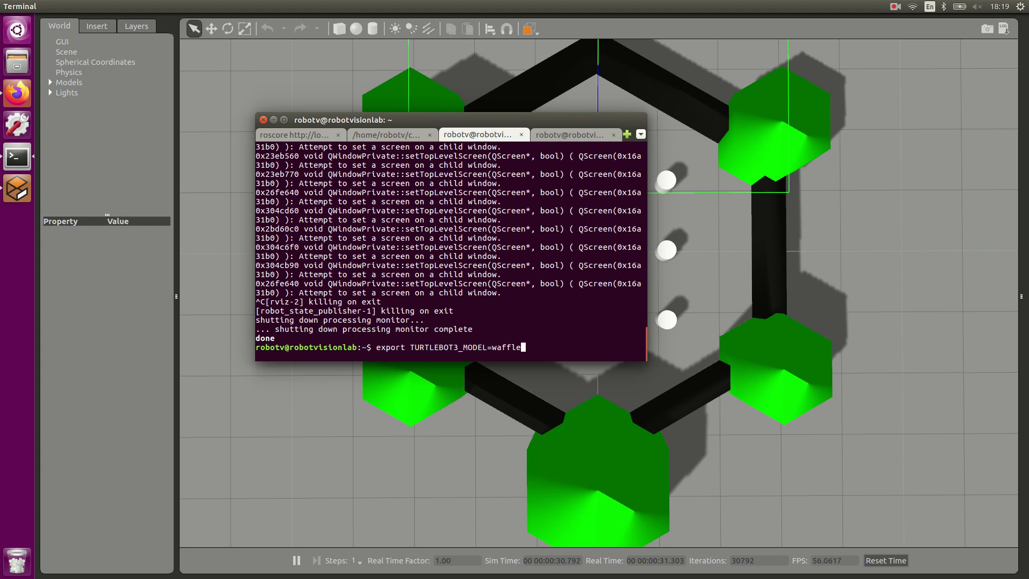
key("Return")
key("Up")
key("Up")
key("Return")
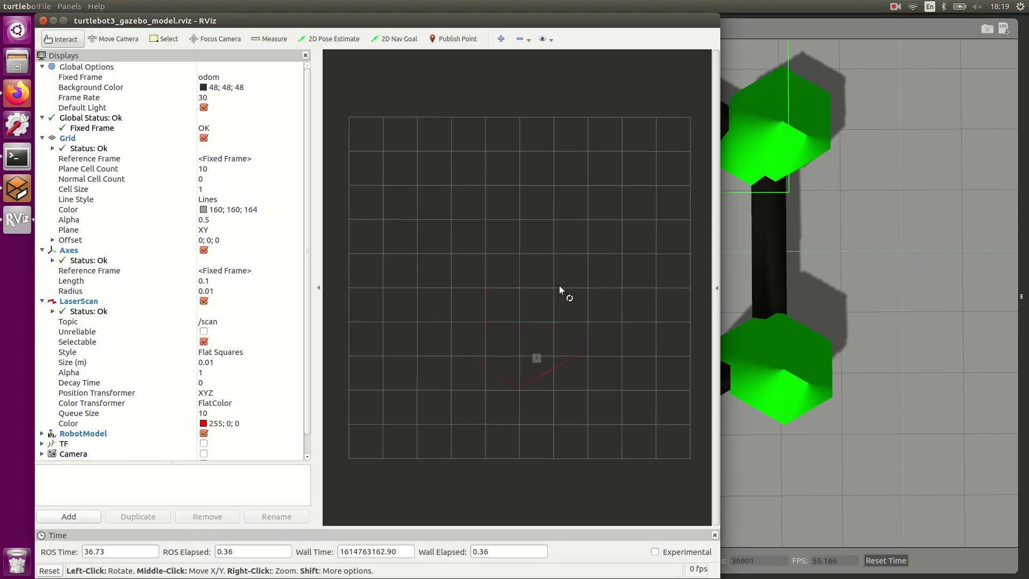
Maximize the RViz window and examine the robot model and its surrounding laser scan points
double_click(490, 19)
scroll(728, 308, "up", 5)
mouse_move(732, 327)
left_mouse_down()
mouse_move(713, 296)
mouse_move(741, 321)
mouse_move(722, 316)
left_mouse_up()
mouse_move(722, 317)
middle_mouse_down()
mouse_move(706, 236)
mouse_move(710, 426)
mouse_move(725, 387)
mouse_move(722, 313)
middle_mouse_up()
scroll(709, 427, "up", 5)
scroll(721, 364, "up", 2)
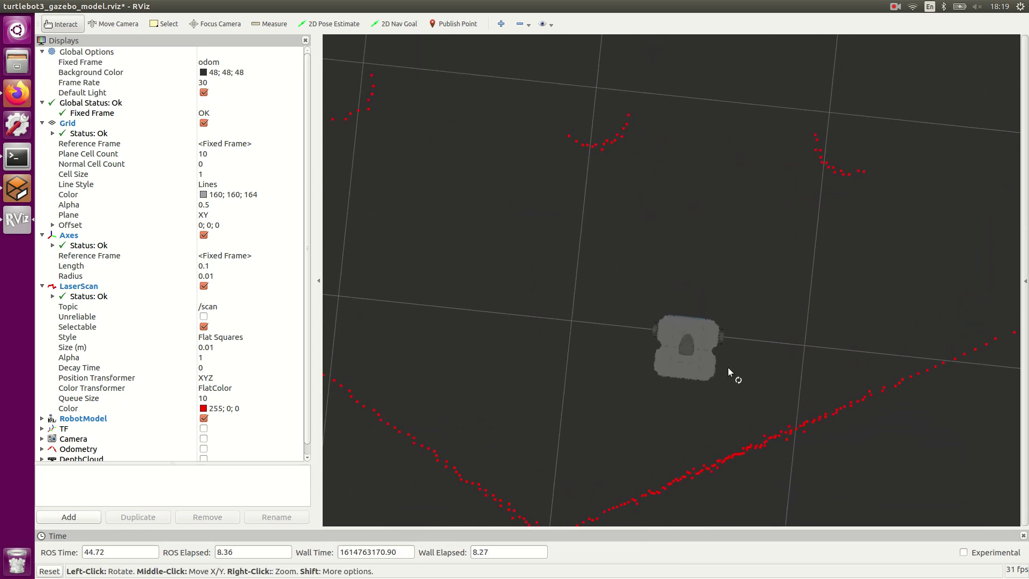
scroll(732, 369, "up", 2)
scroll(784, 364, "down", 5)
scroll(782, 363, "up", 2)
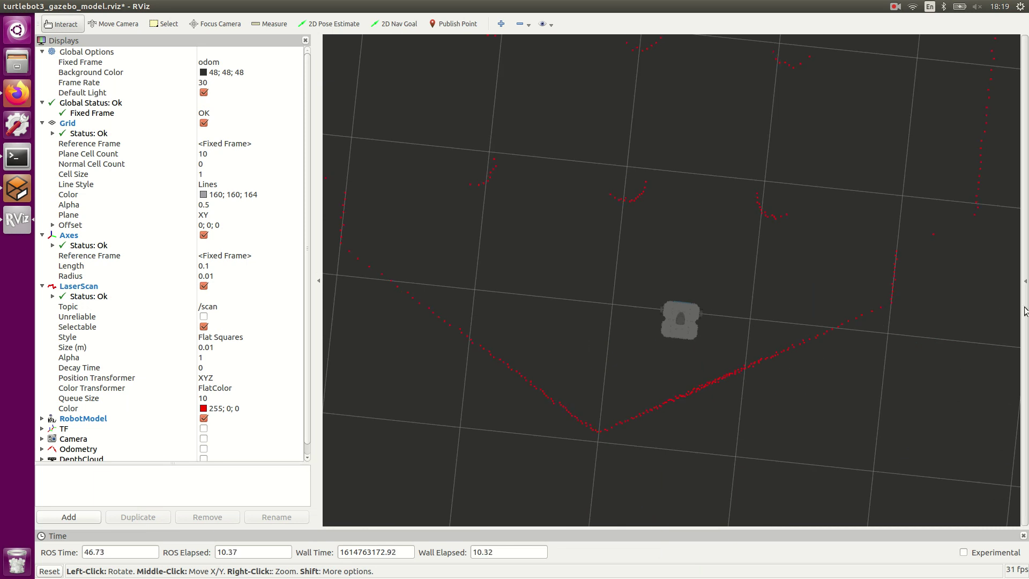
Zero the TopDownOrtho view and frame the robot and laser scan at a scale of about 135.5
left_click(1025, 287)
left_click(1006, 58)
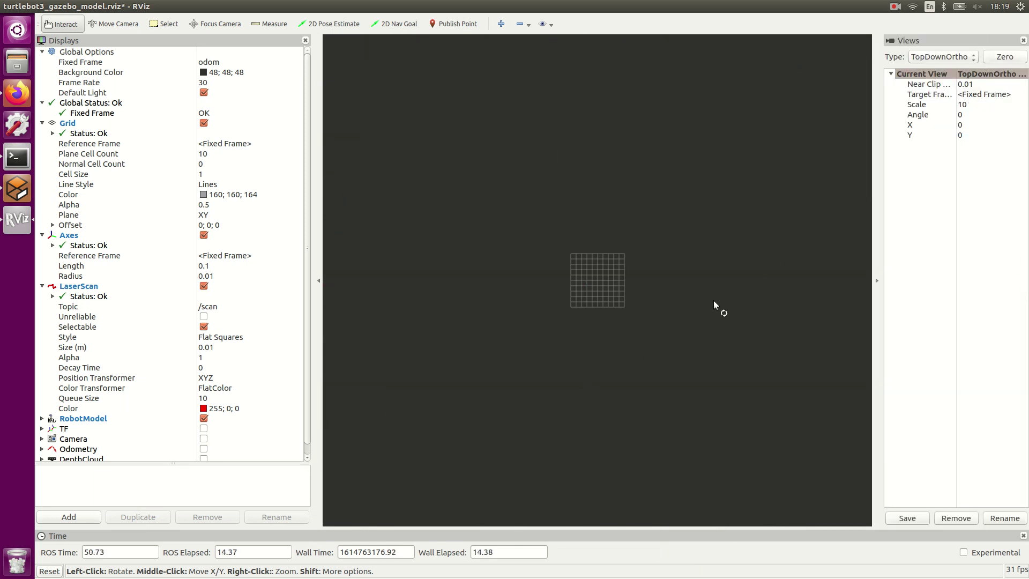
scroll(590, 280, "up", 20)
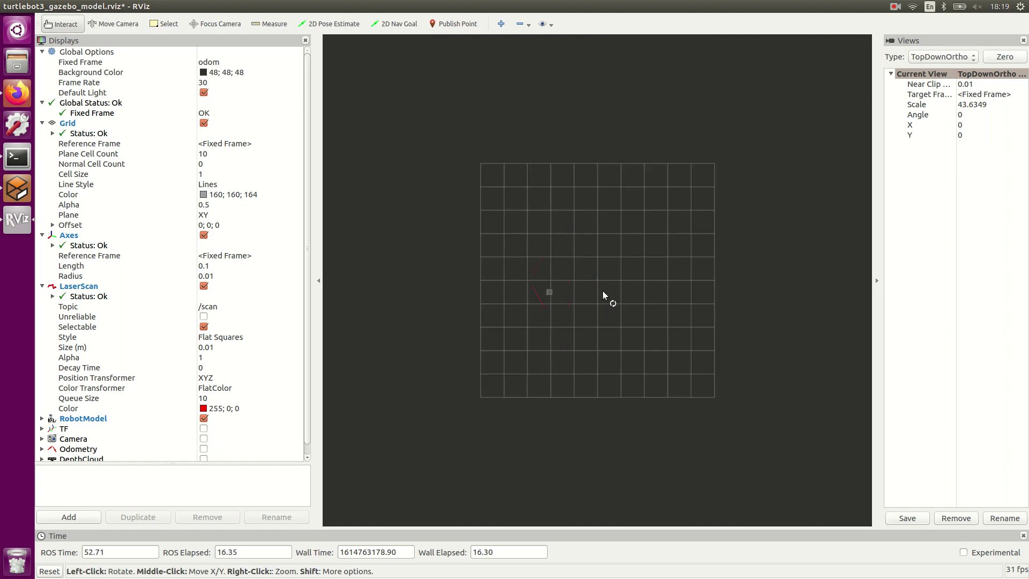
scroll(604, 298, "up", 1)
middle_click_drag(674, 349, 671, 354)
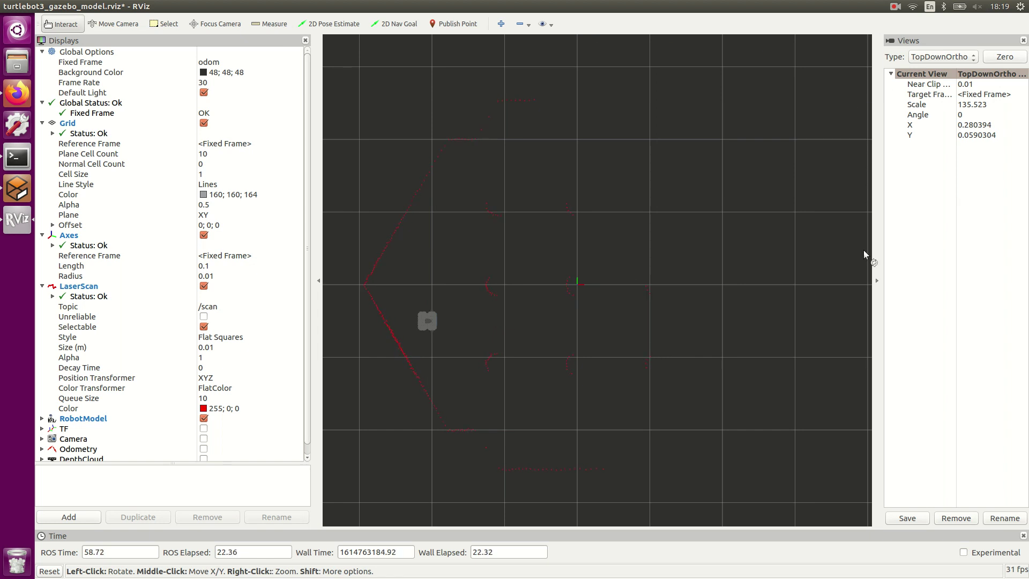
left_click(878, 289)
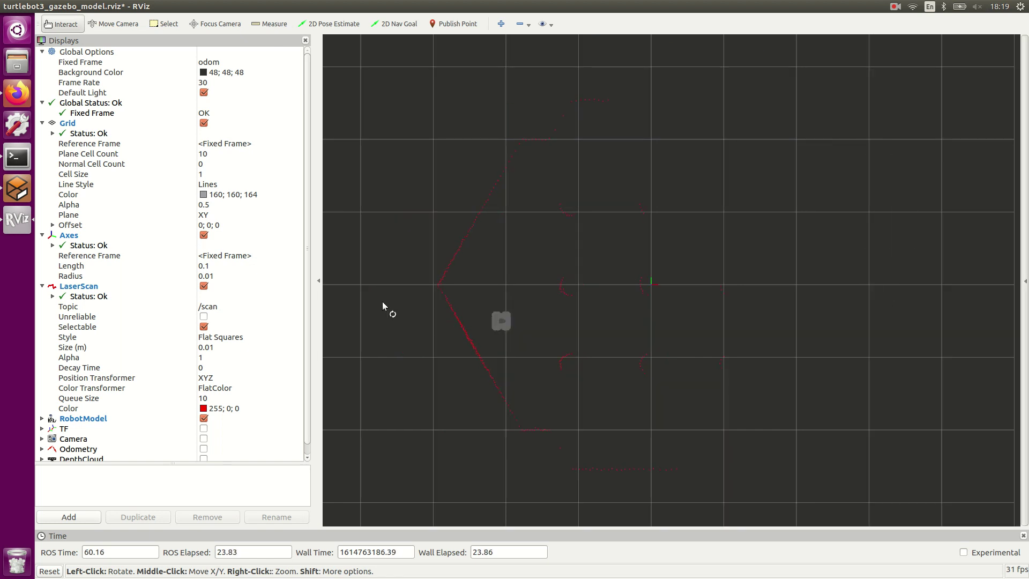
Hide the Displays panel and arrange the RViz and Gazebo windows side by side
left_click(320, 294)
double_click(538, 6)
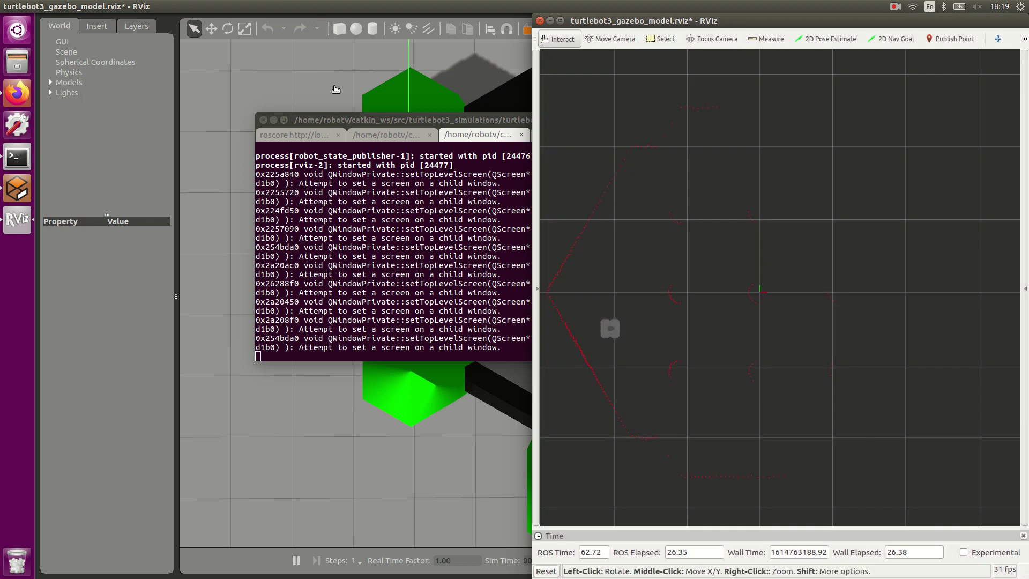
left_click(363, 82)
double_click(384, 11)
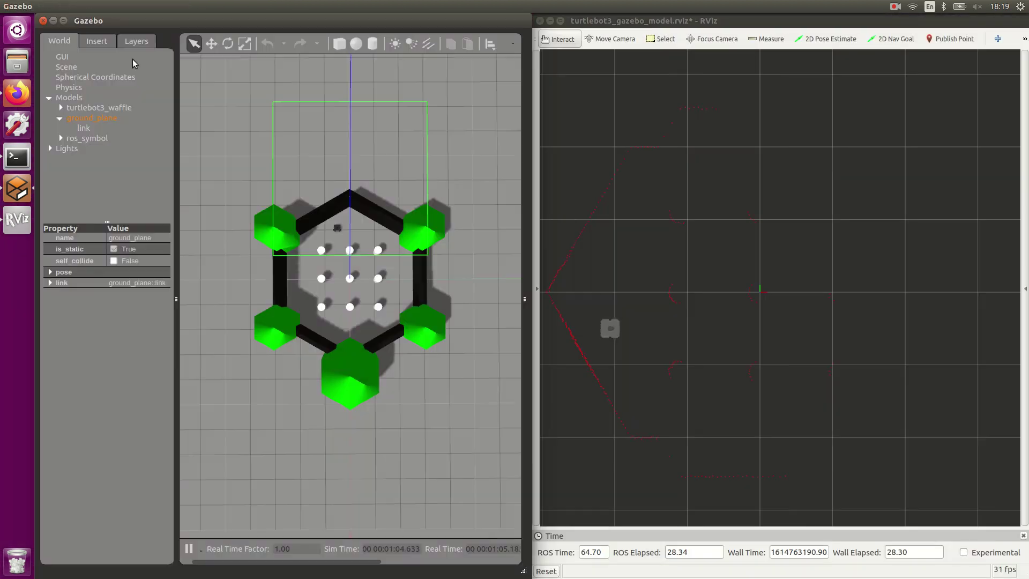
Reorient the Gazebo camera so the arena faces the same direction as the RViz scan
scroll(373, 283, "up", 4)
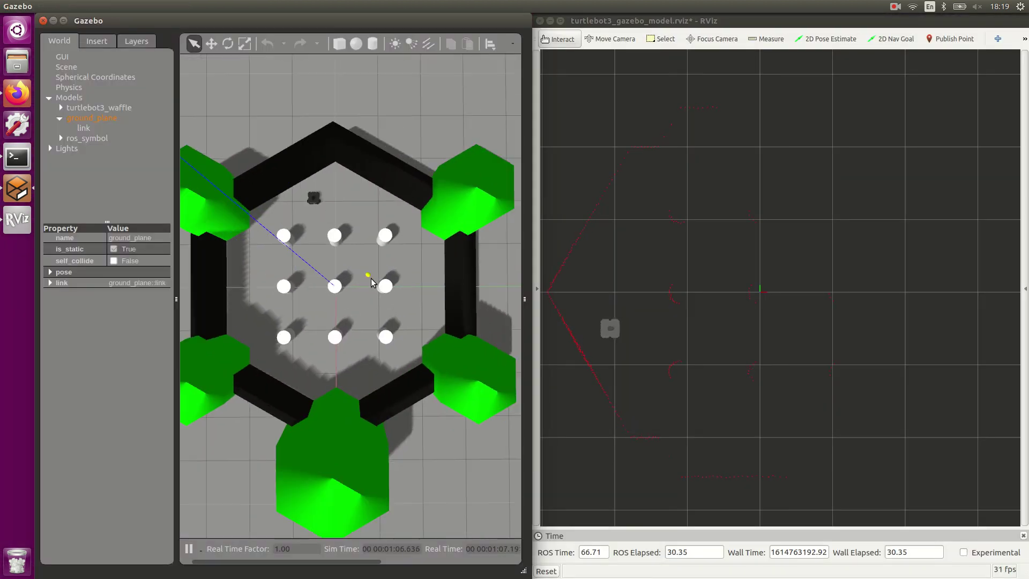
middle_click_drag(391, 314, 382, 484)
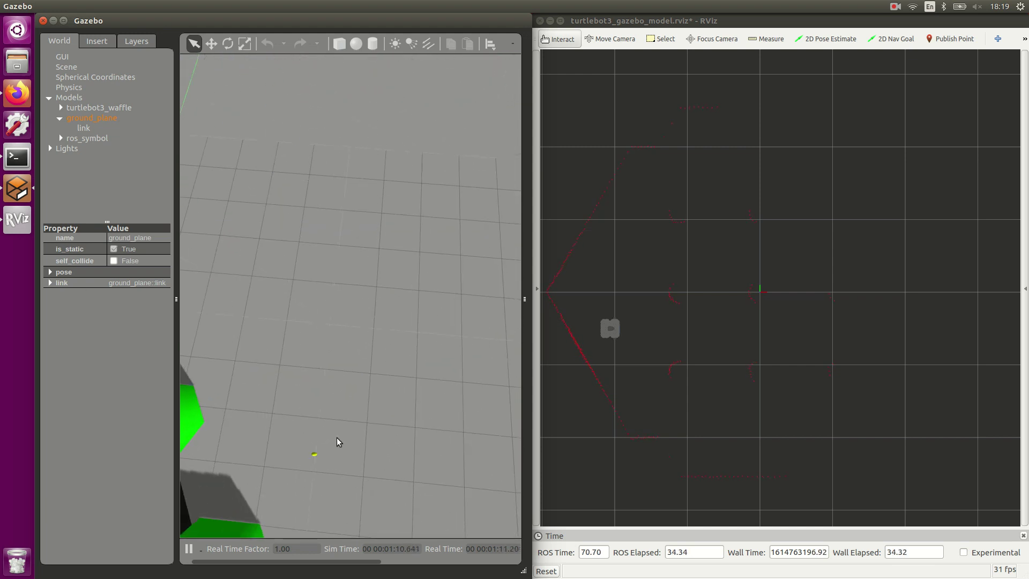
middle_click_drag(314, 459, 402, 400)
mouse_move(290, 465)
middle_mouse_down()
mouse_move(299, 473)
mouse_move(377, 404)
mouse_move(391, 406)
middle_mouse_up()
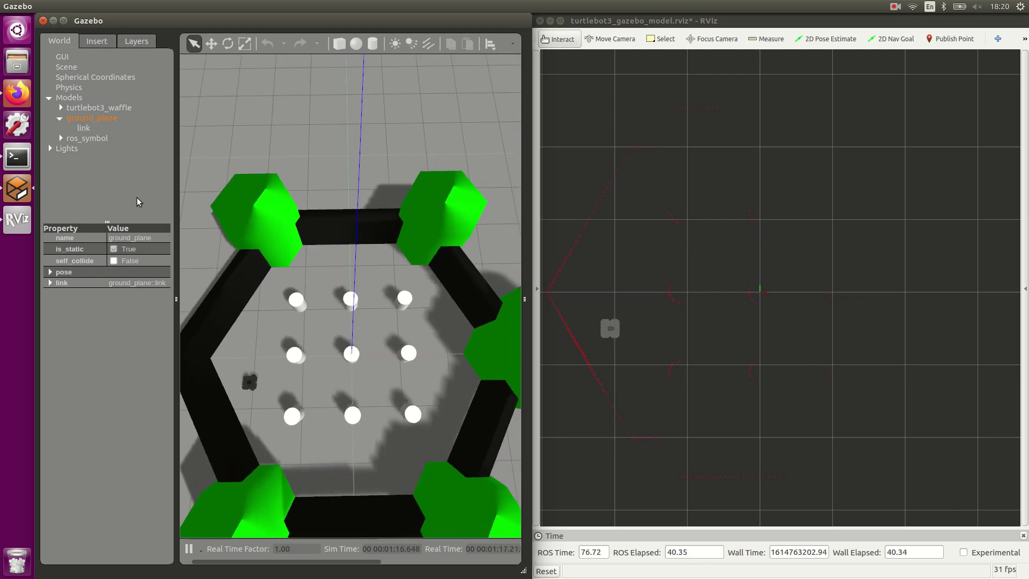
Start the TurtleBot3 keyboard teleop in the terminal's fourth session and move the terminal clear of the arena and robot
left_click(22, 168)
left_click(570, 135)
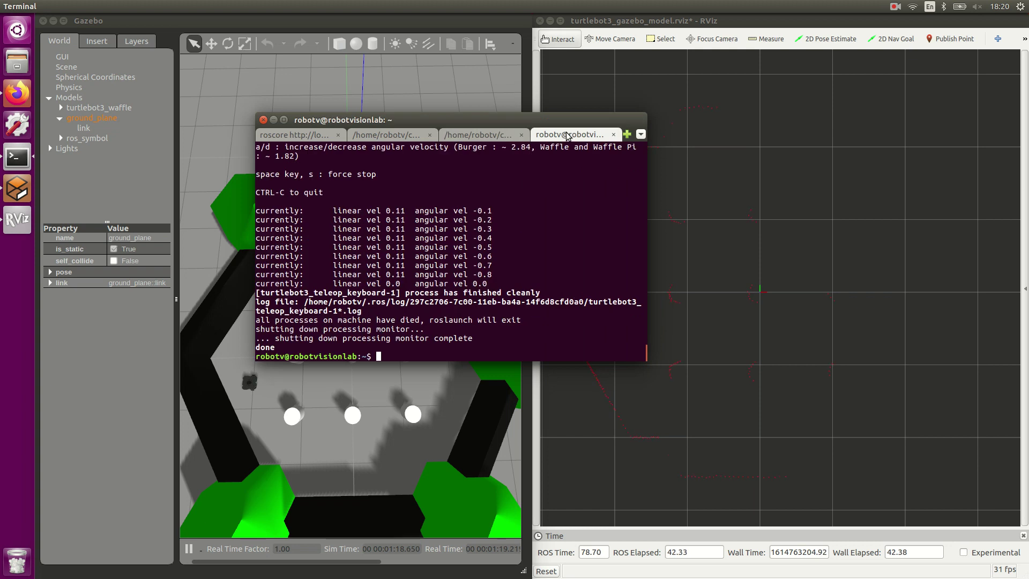
key("Up")
key("Return")
left_click_drag(522, 140, 839, 483)
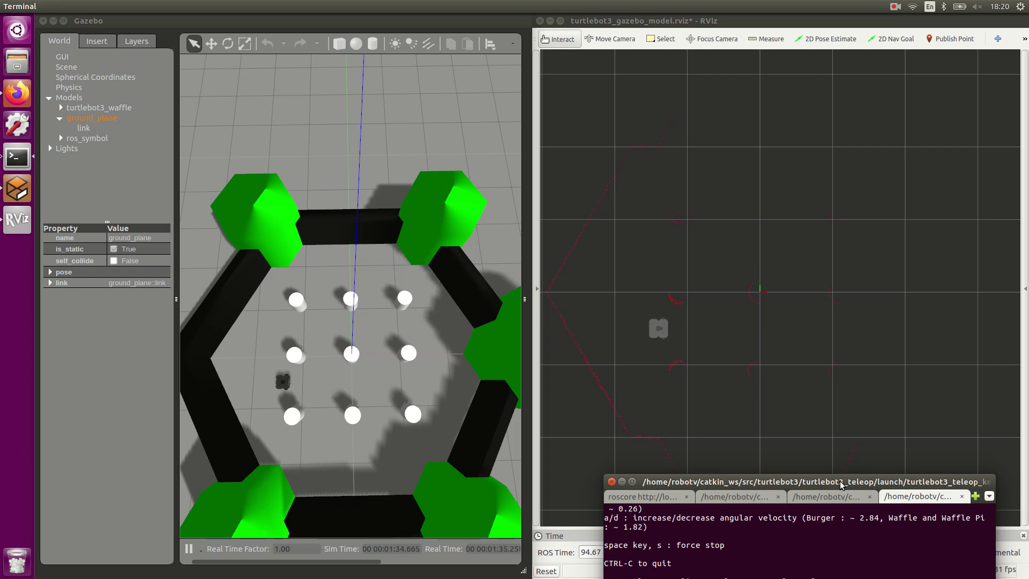
Drive the robot forward between the first pillars, raising its linear velocity to 0.2 in 0.01 increments
key("w")
key("w")
key("w")
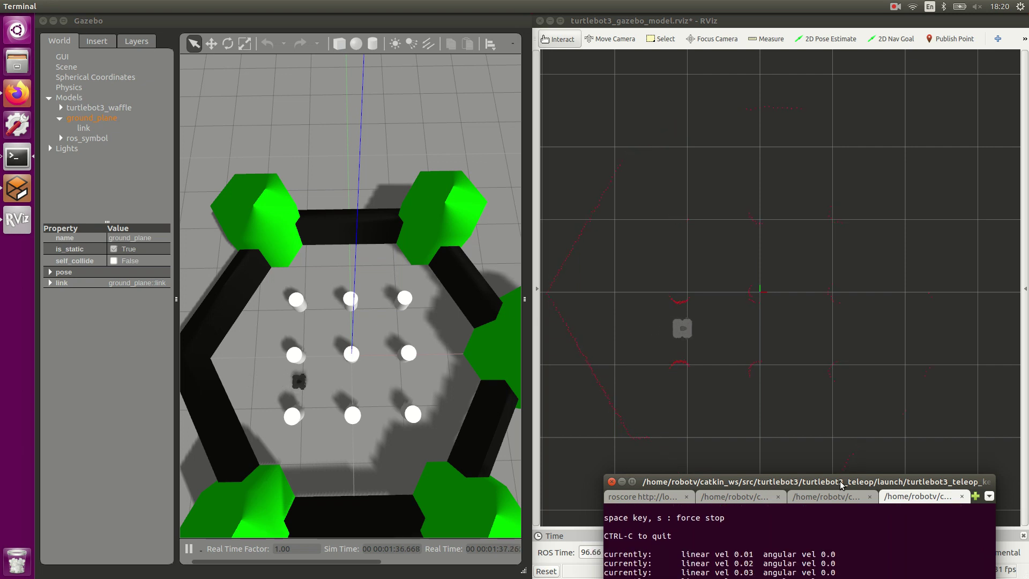
key("w")
key("w")
key("w")
key("w")
key("w")
key("w")
key("w")
key("w")
key("w")
key("w")
key("w")
key("w")
key("w")
key("w")
key("w")
key("w")
key("w")
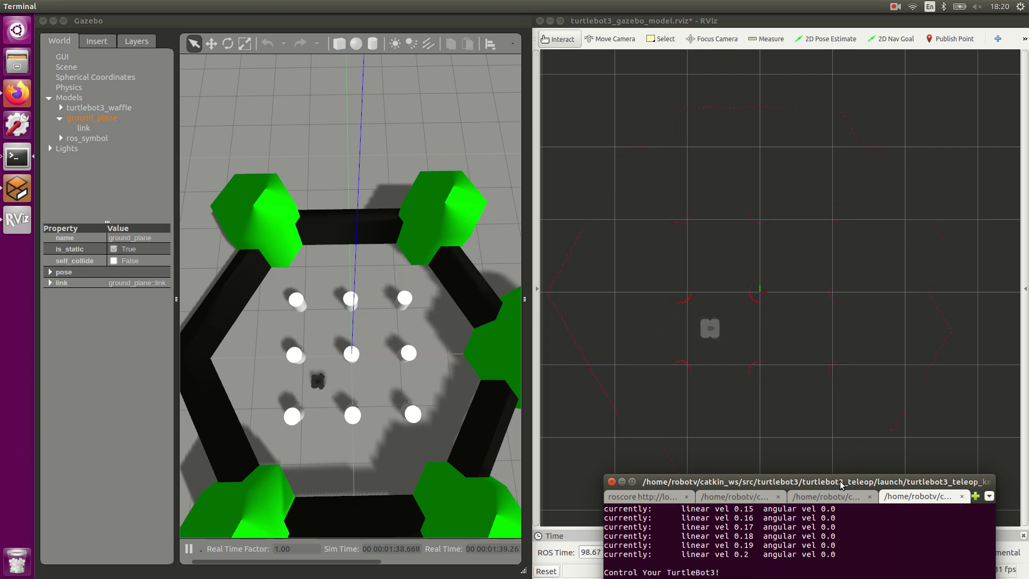
Steer the robot past the centre pillar while raising its linear velocity to 0.25, including a force stop
key("w")
key("w")
key("w")
key("d")
key("d")
key("d")
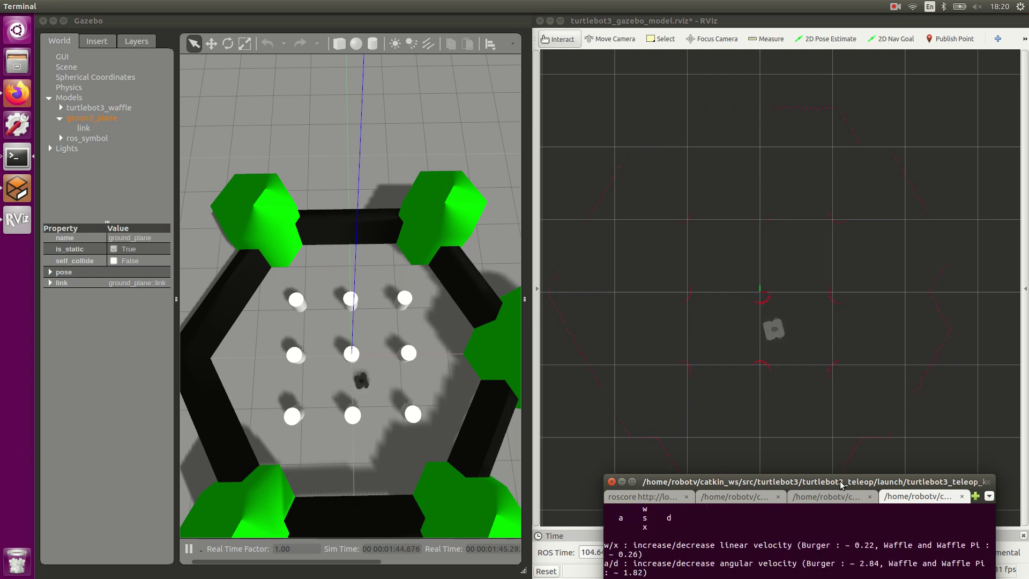
key("w")
key("w")
key("w")
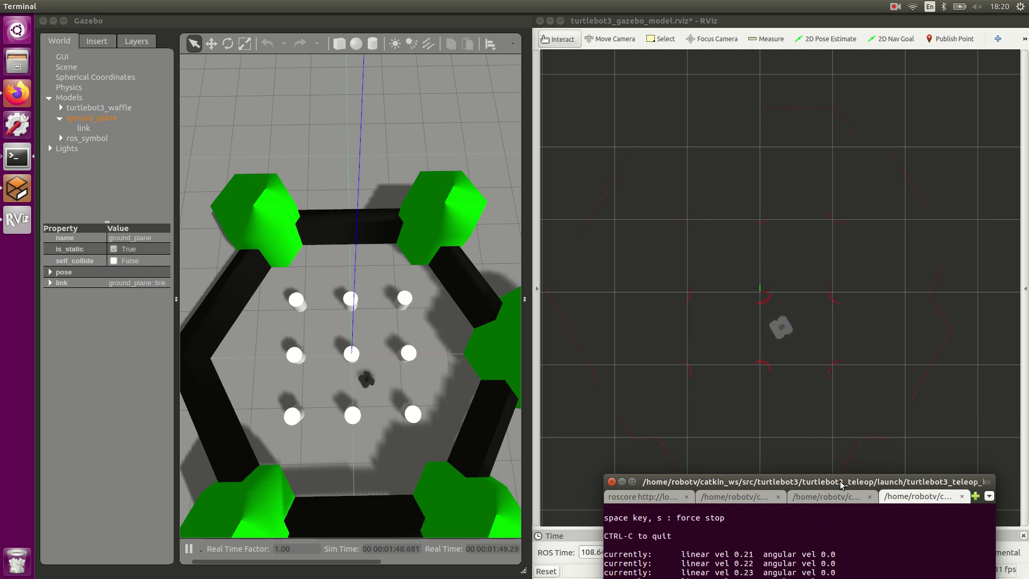
key("w")
key("s")
key("a")
key("a")
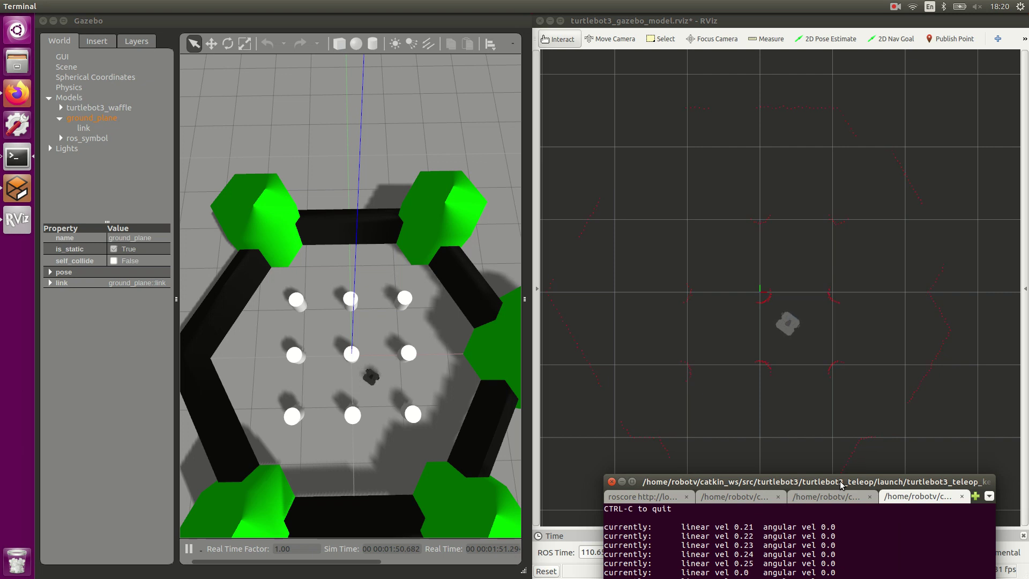
Drive the robot forward into the next gap between the pillars, beyond the centre pillar
key("w")
key("w")
key("w")
key("w")
key("w")
key("w")
key("w")
key("w")
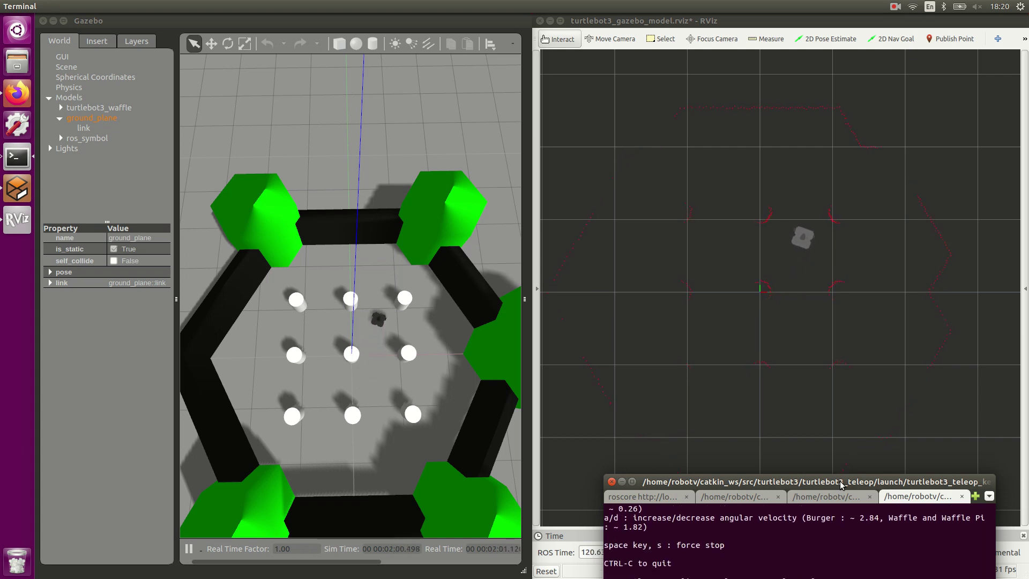
Enable the Camera display in the maximized RViz window and enlarge its image area
double_click(696, 20)
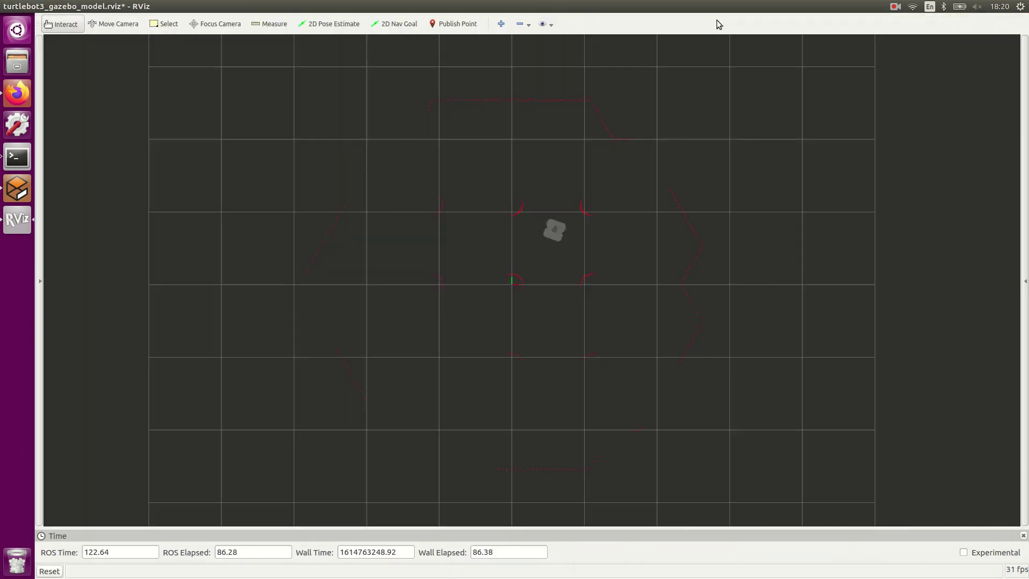
left_click(41, 281)
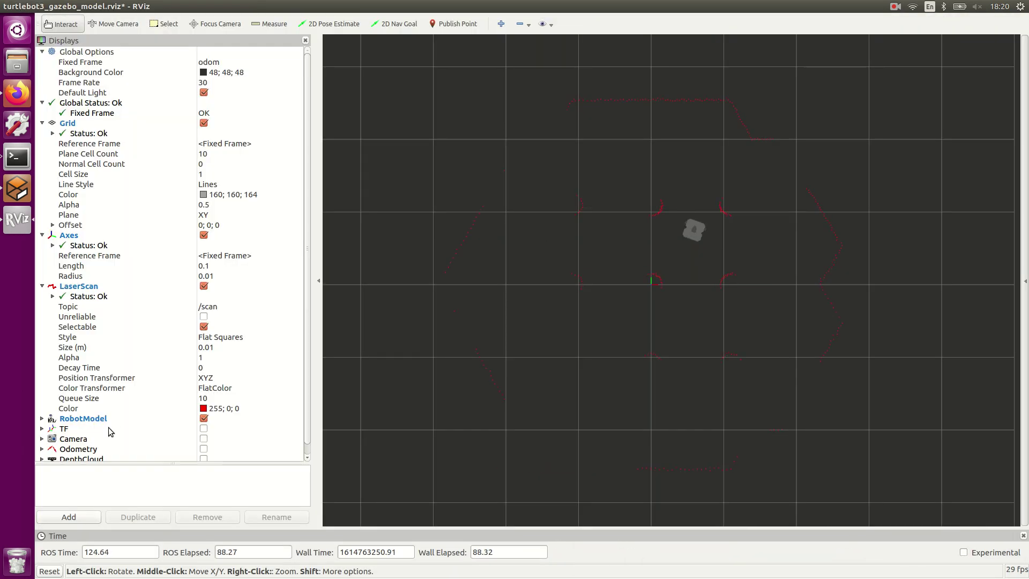
left_click(204, 439)
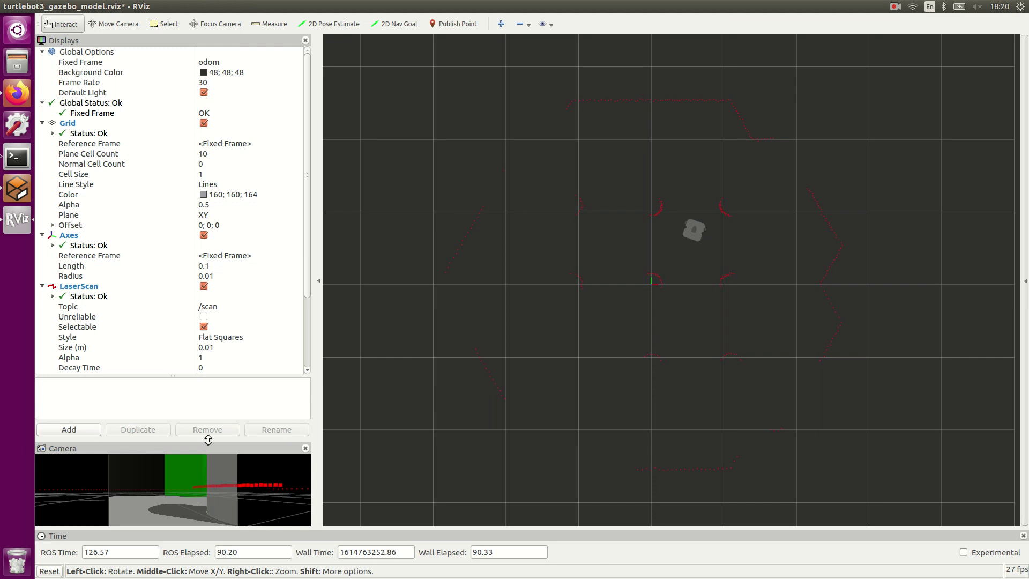
left_click_drag(212, 430, 213, 133)
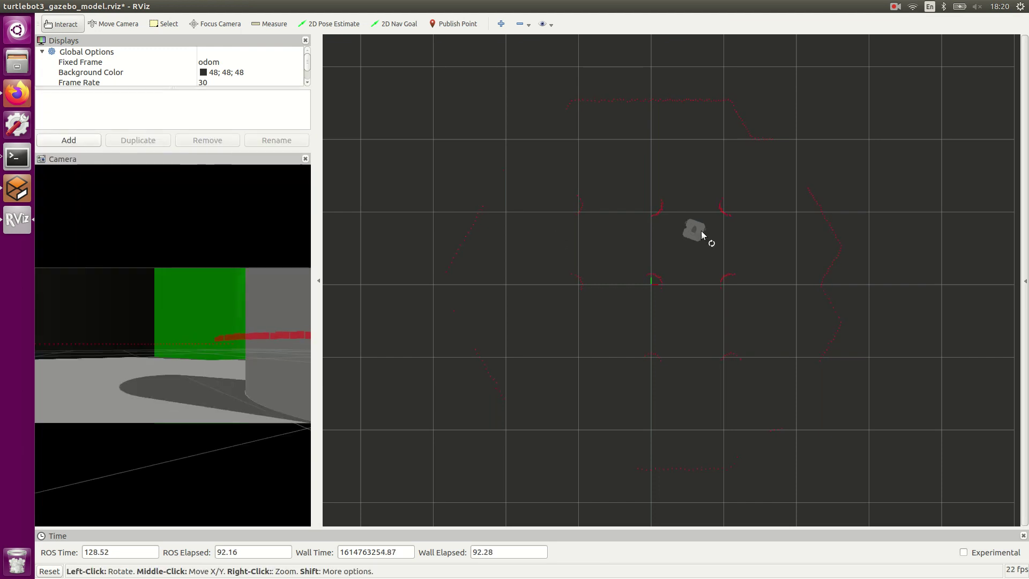
Place RViz beside Gazebo again with the scan reframed, and lower the focused teleop terminal behind both windows
left_click_drag(370, 11, 1026, 94)
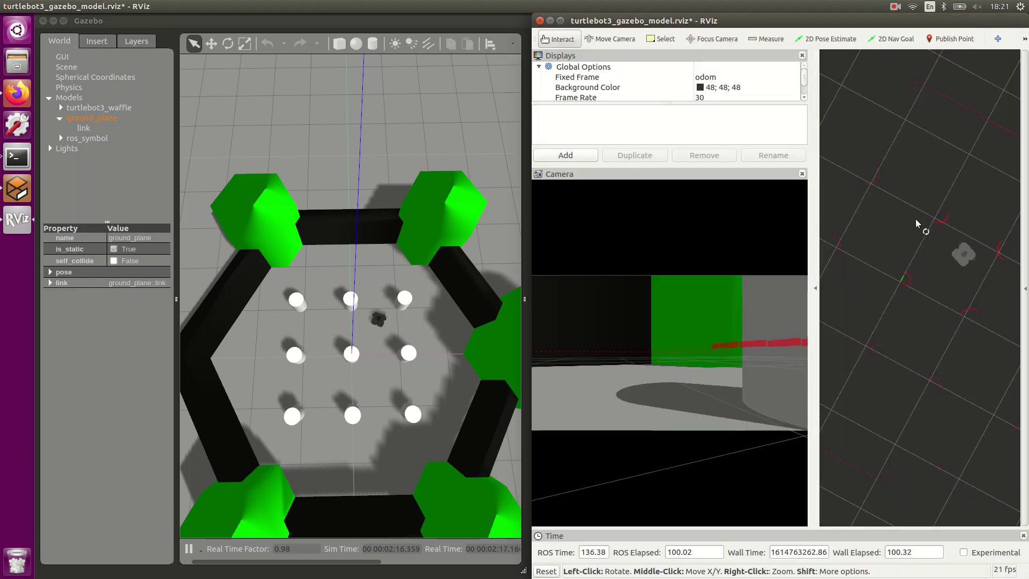
middle_click_drag(922, 246, 911, 276)
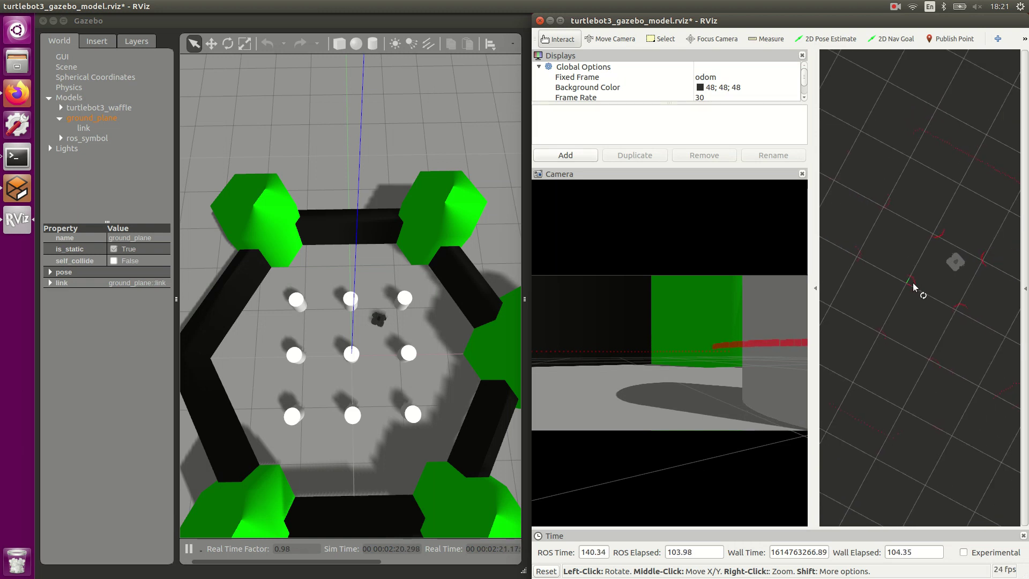
key("alt+Tab")
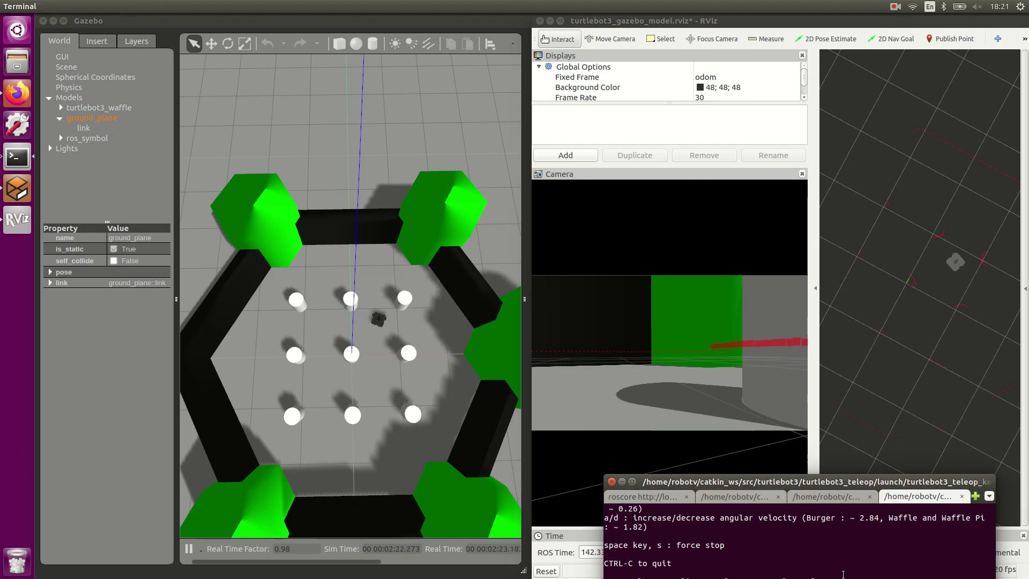
middle_click(862, 481)
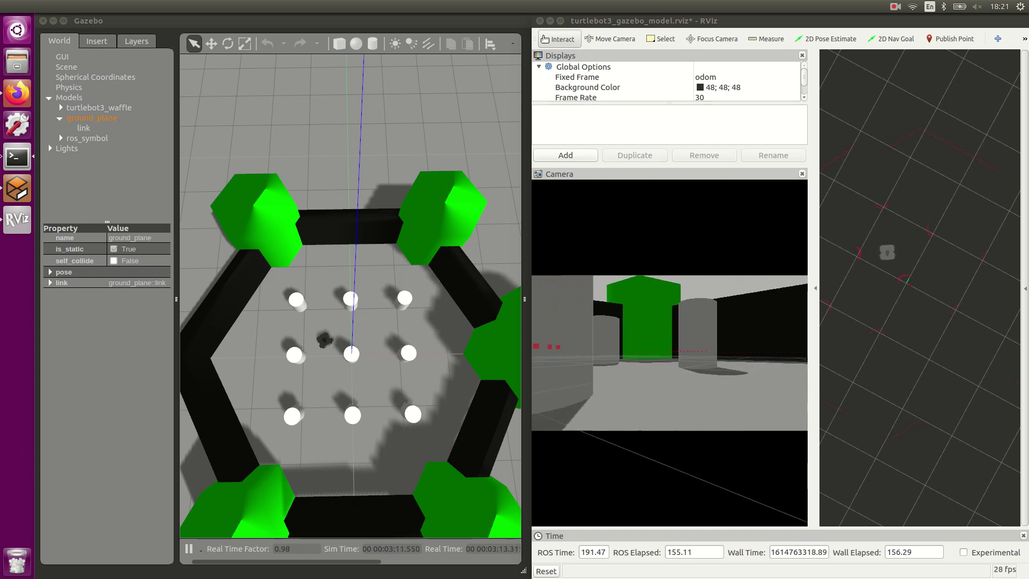
Maximize RViz and enlarge the display list above the camera image, and disable the Camera display
double_click(728, 20)
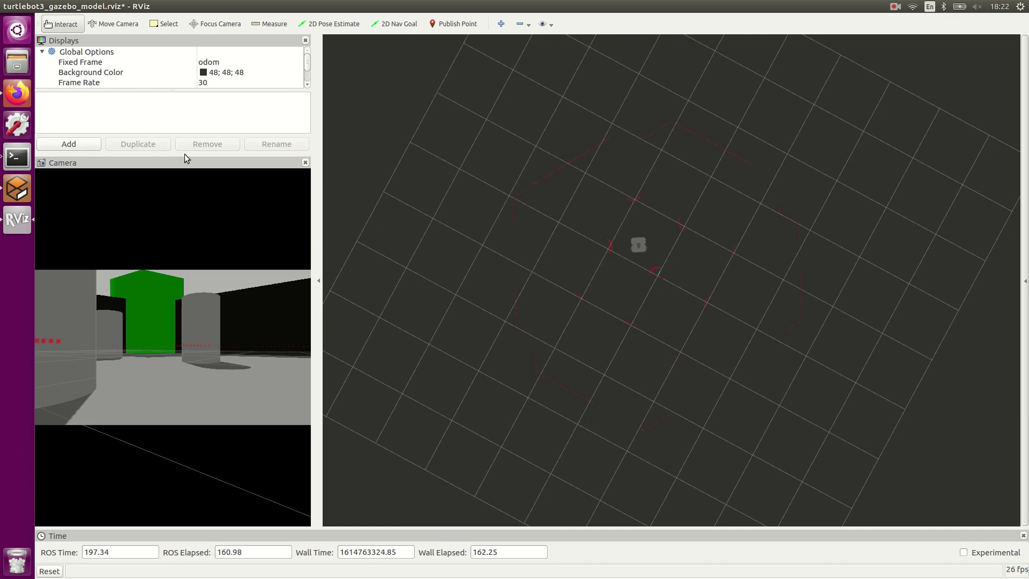
left_click_drag(184, 156, 188, 421)
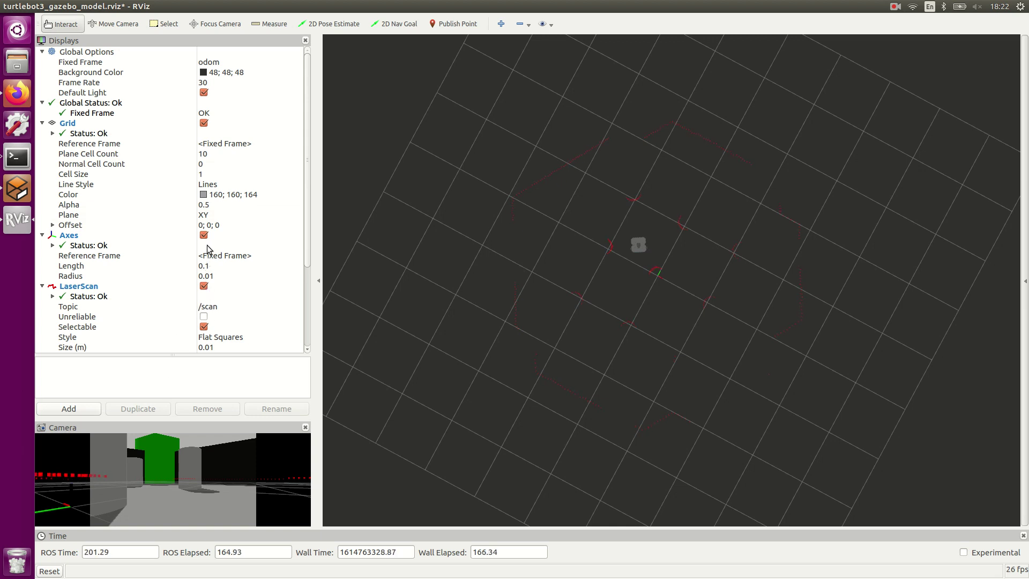
scroll(205, 268, "down", 4)
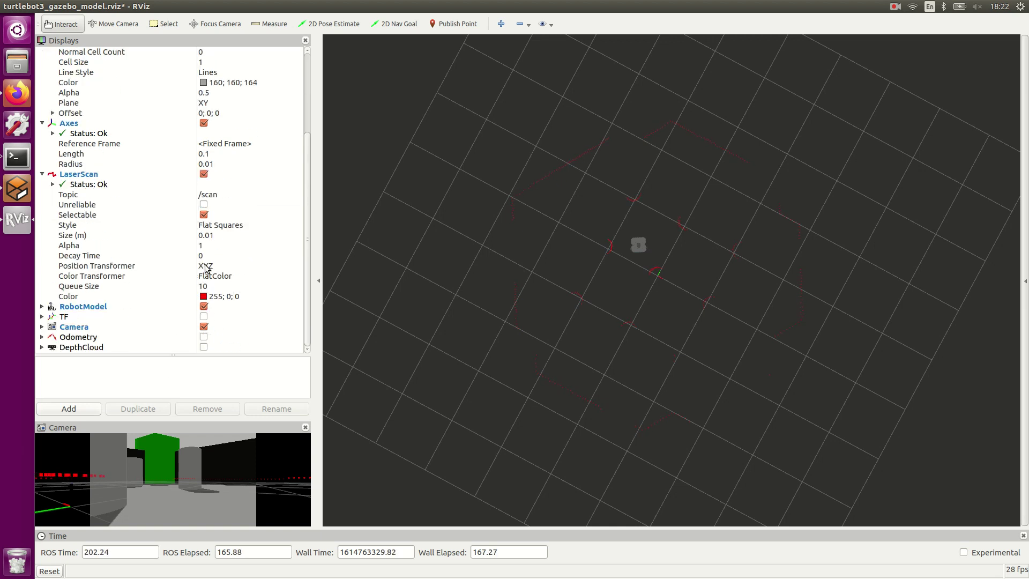
left_click(204, 326)
Add a PointCloud2 display for the /camera/depth/points topic
left_click(65, 516)
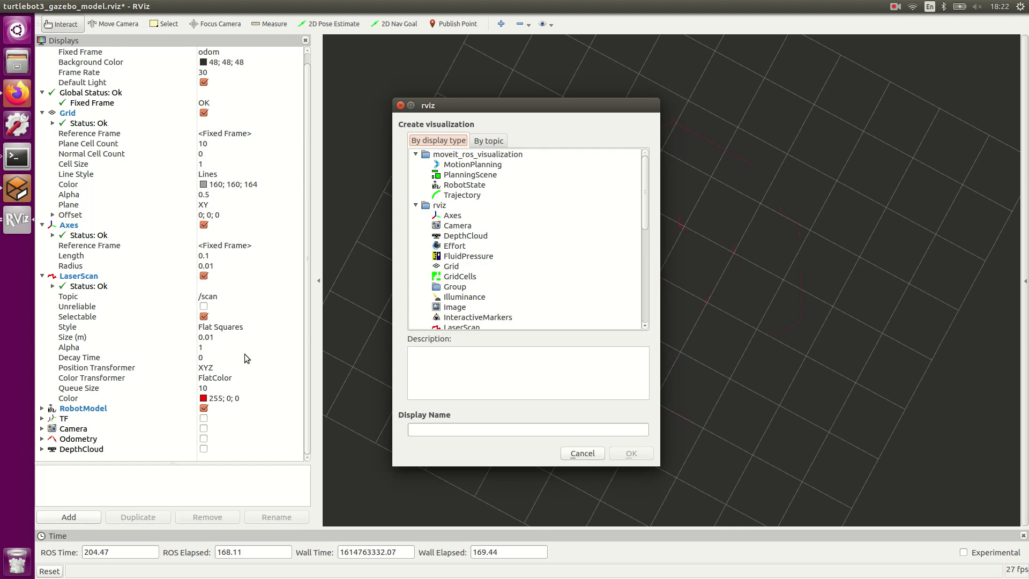
left_click(486, 141)
double_click(460, 185)
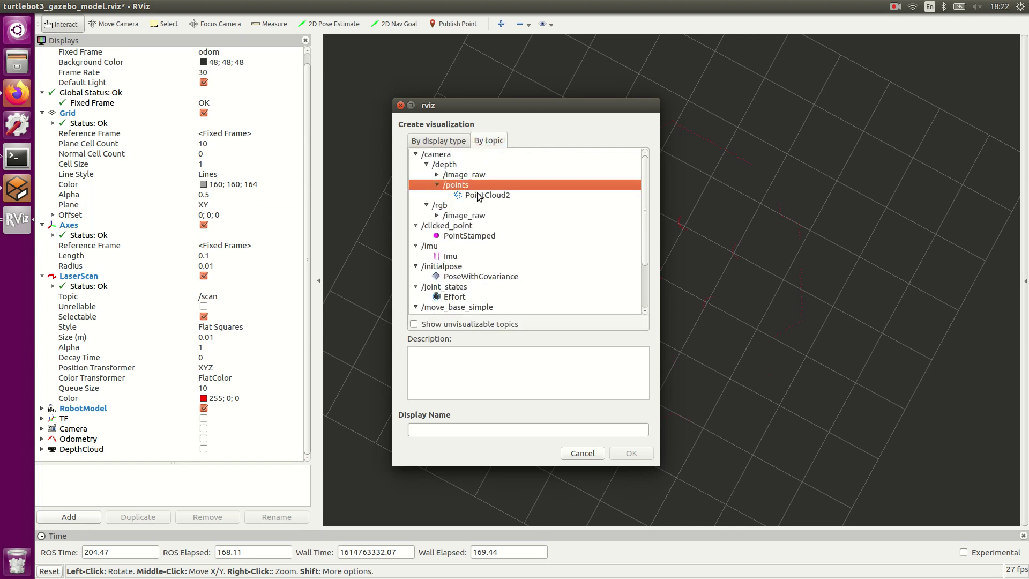
double_click(478, 196)
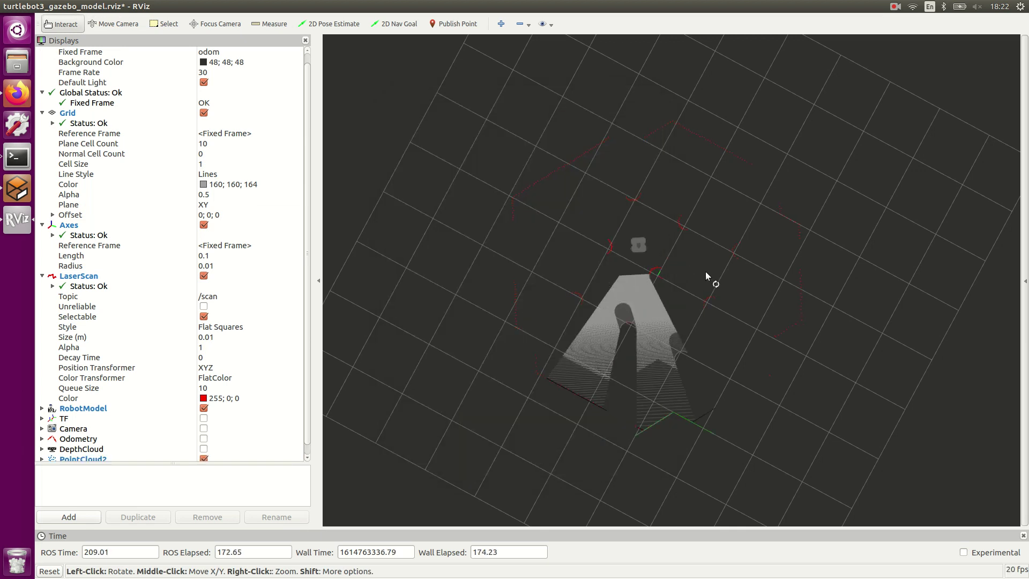
Switch the 3D view to the zeroed Orbit (rviz) viewpoint and give the teleop terminal keyboard focus
left_click(1025, 126)
left_click(948, 57)
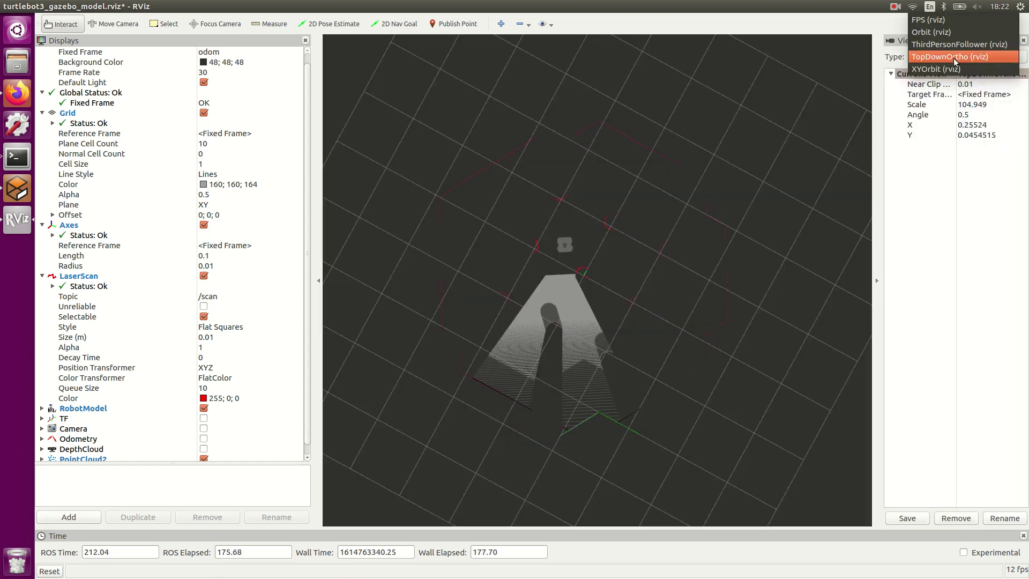
left_click(944, 31)
left_click(1000, 58)
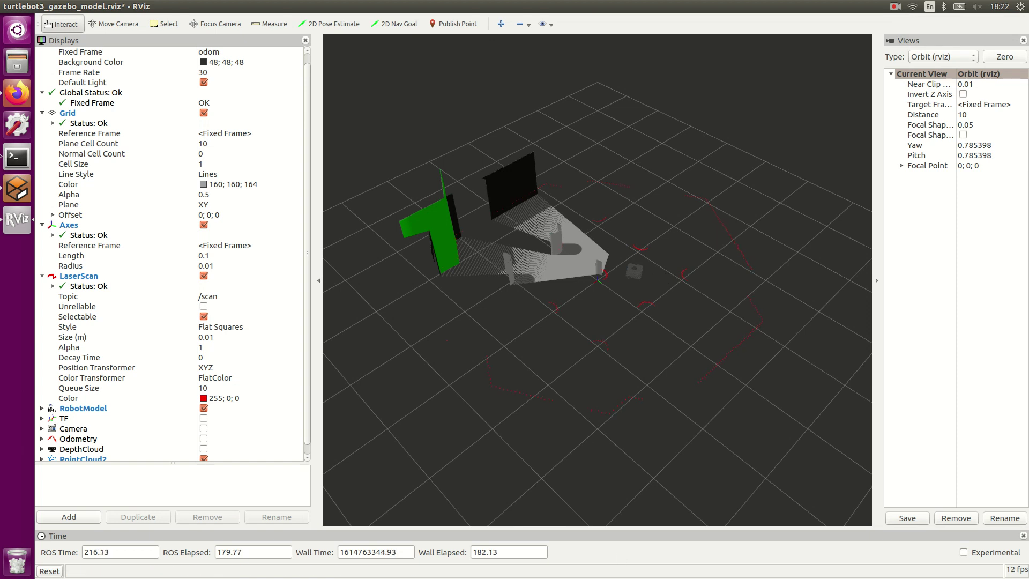
key("ctrl+alt+t")
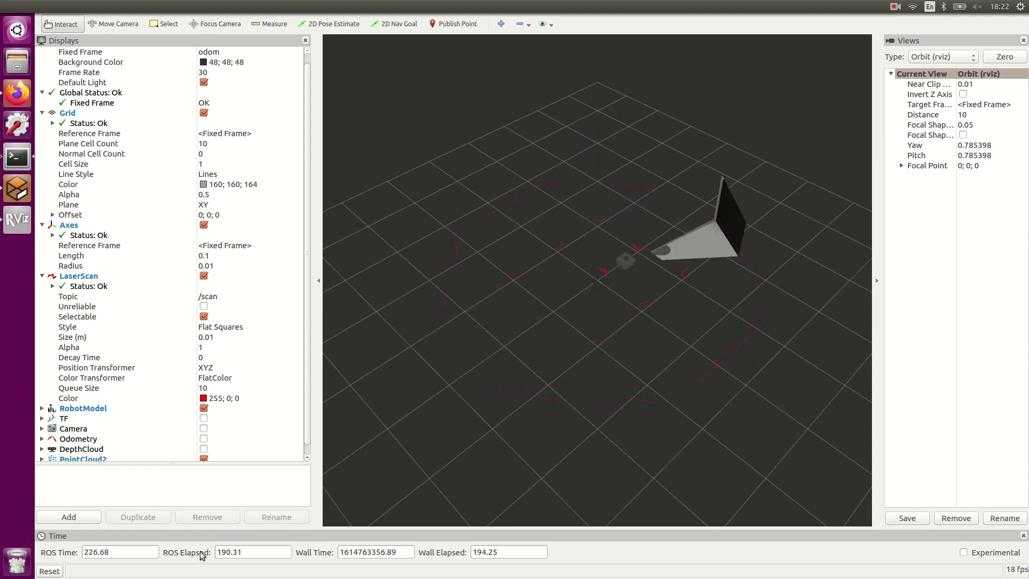
Expand the PointCloud2 display to examine its topic, style and size properties, and return keyboard focus to the teleop terminal
scroll(181, 368, "down", 1)
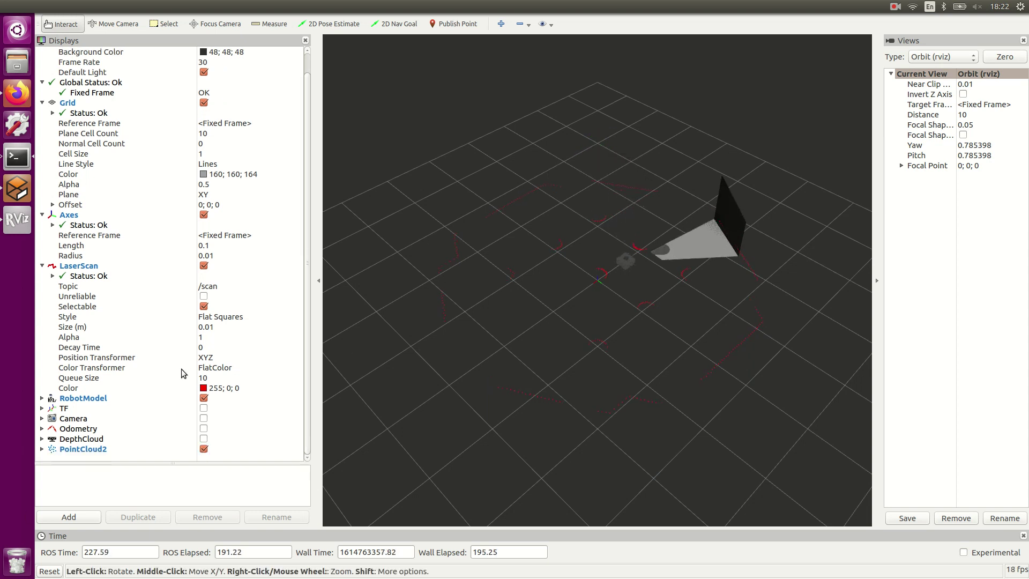
left_click(41, 448)
scroll(185, 431, "down", 3)
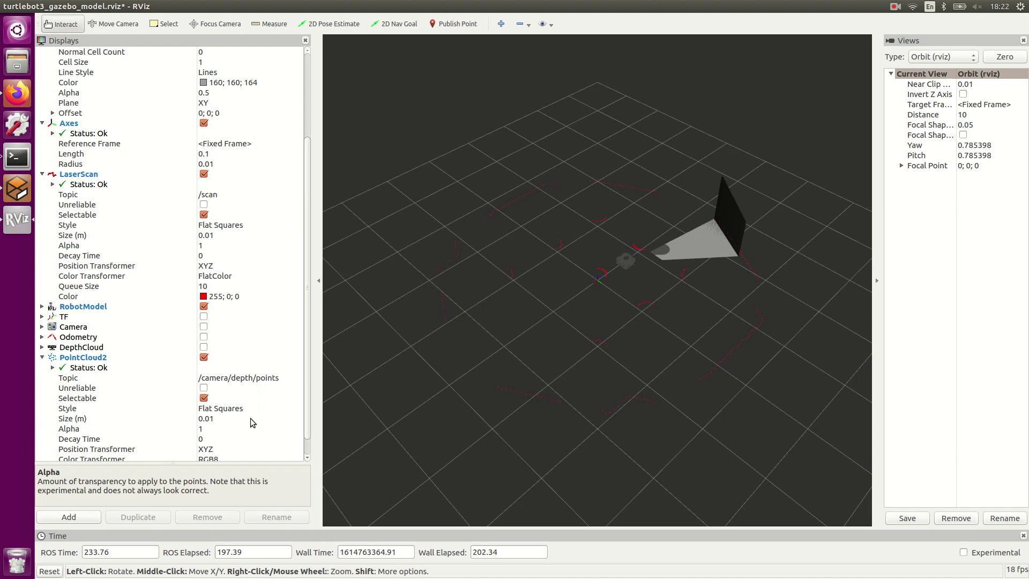
key("alt+Tab")
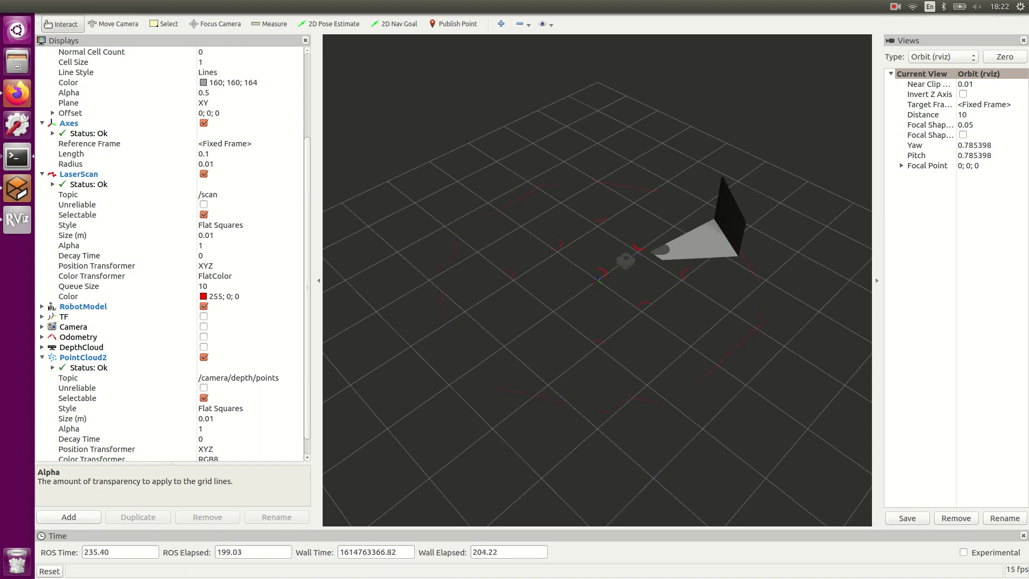